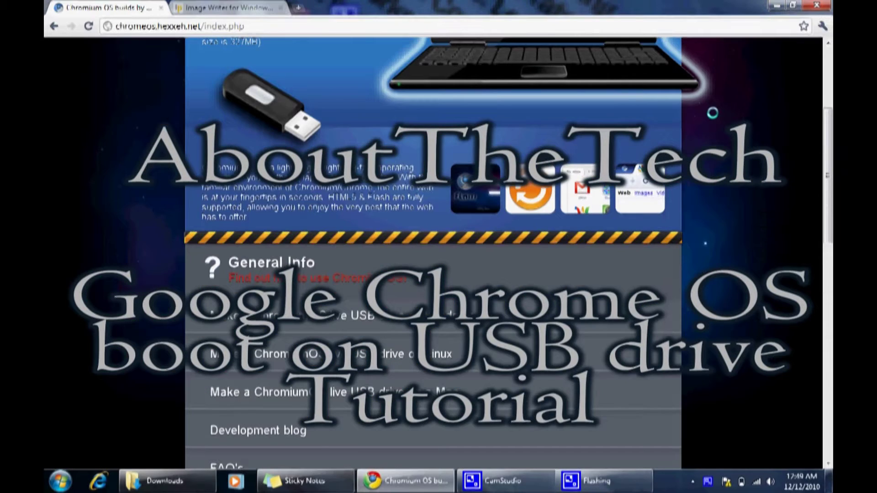
Save the 'Download the USB image' link into a new Downloads\ChromeOS folder
drag(828, 156, 827, 92)
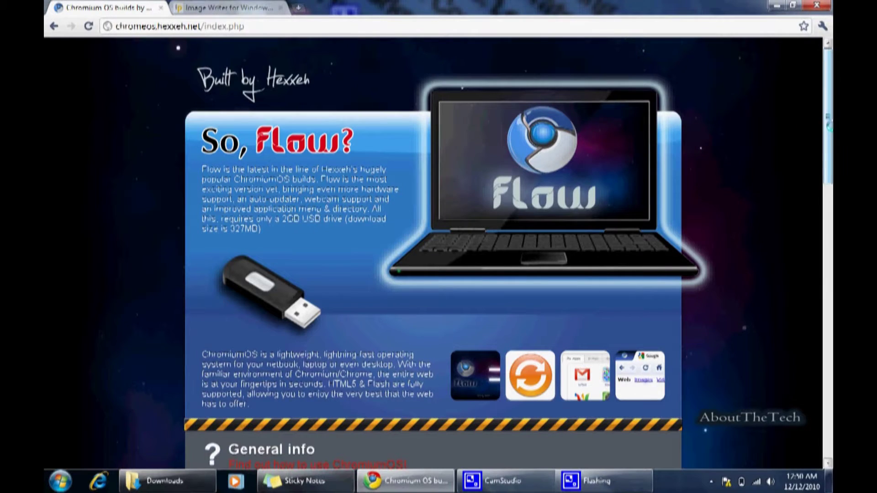
drag(828, 123, 827, 331)
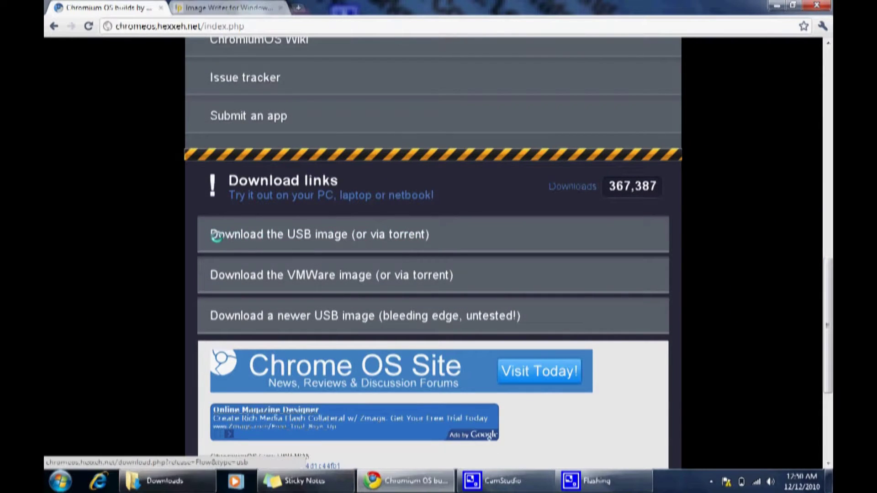
right_click(290, 236)
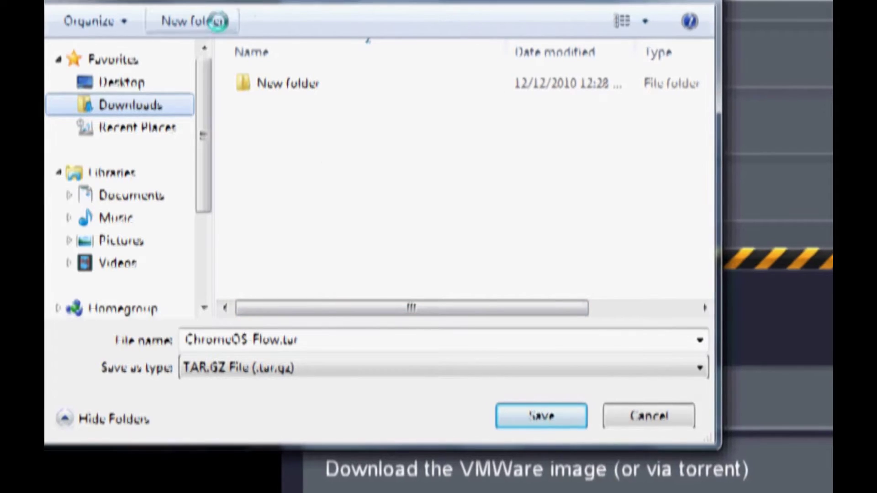
click(192, 21)
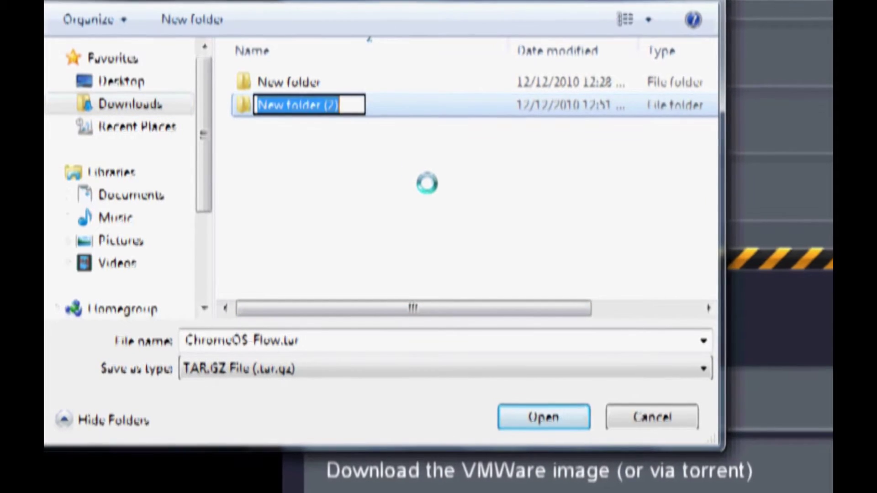
text(ChromeO)
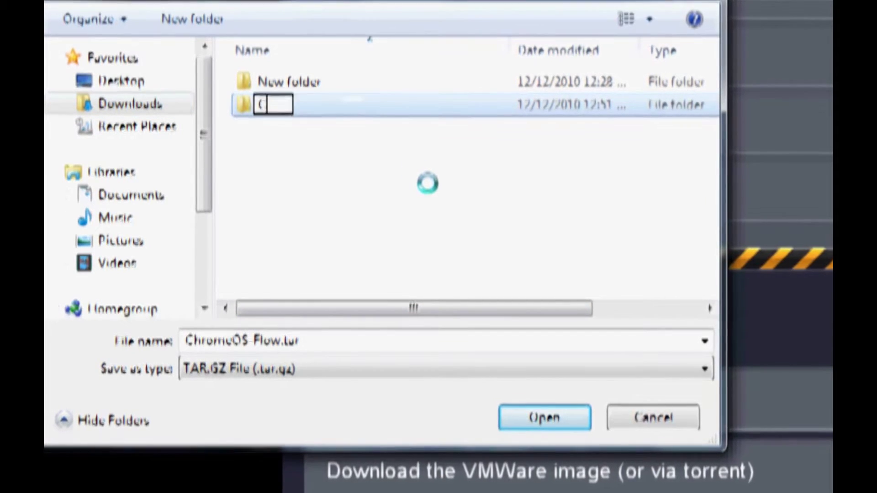
text(S)
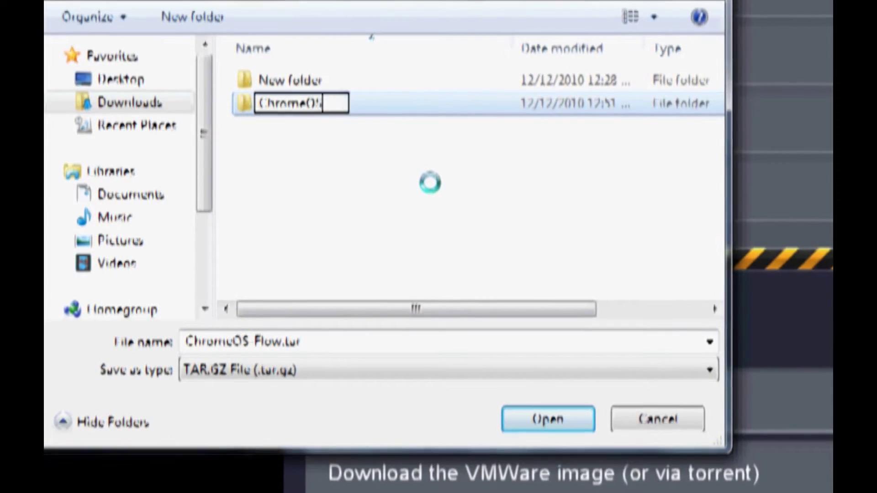
key(Return)
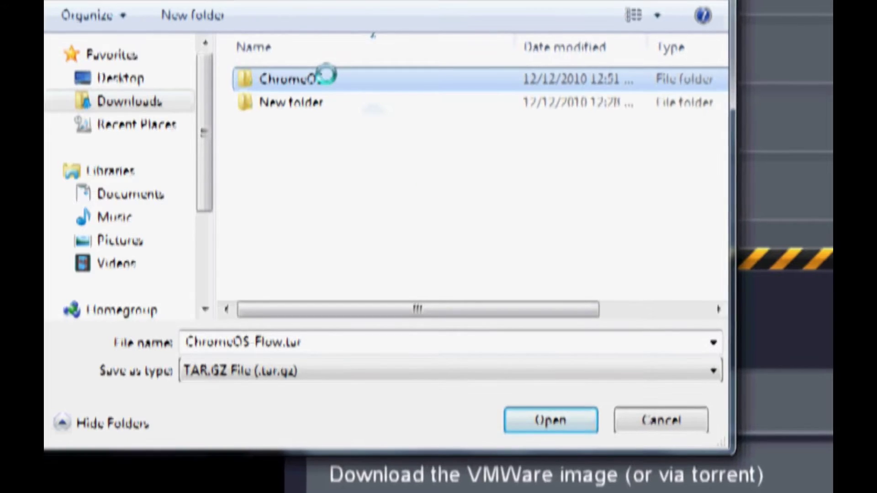
double_click(327, 77)
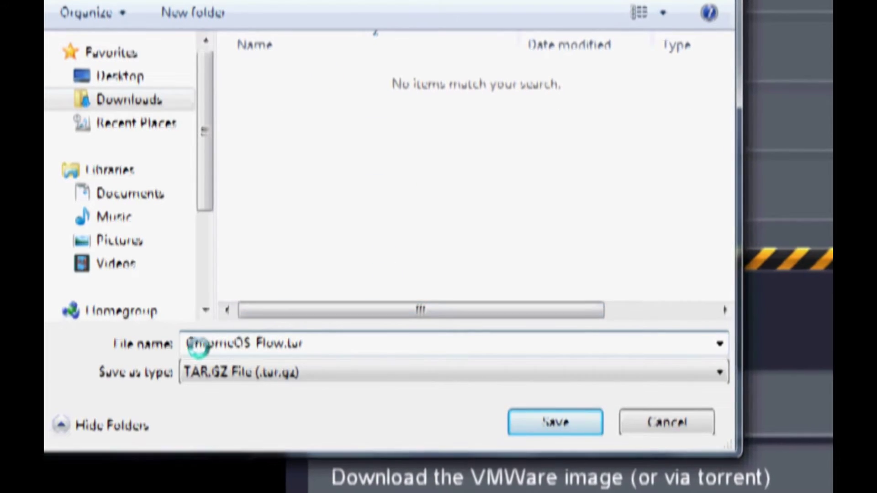
click(514, 418)
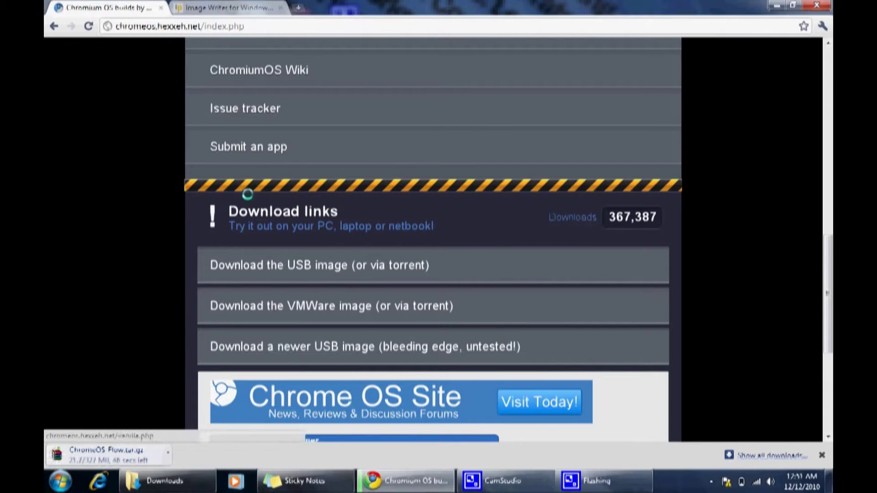
Save the win32diskimager zip from the Image Writer for Windows page
click(232, 16)
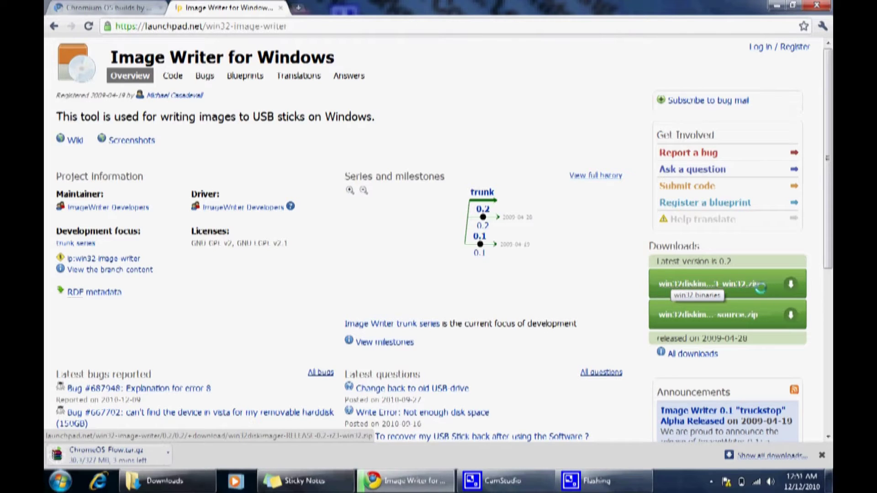
right_click(713, 284)
click(736, 337)
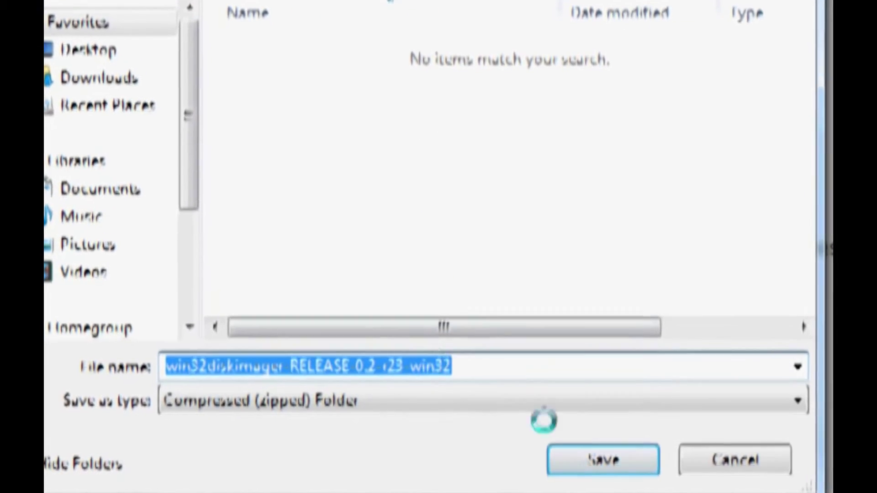
click(582, 461)
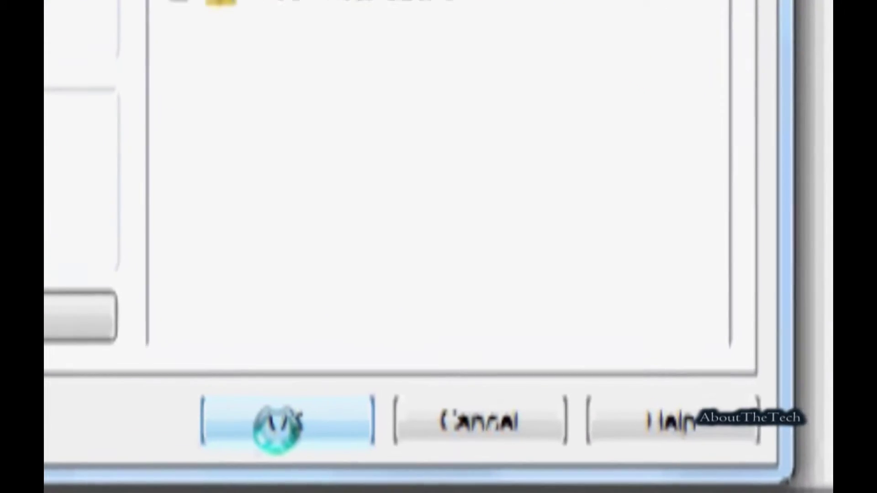
Confirm WinRAR's extraction settings for the ChromeOS Flow disc image
click(277, 425)
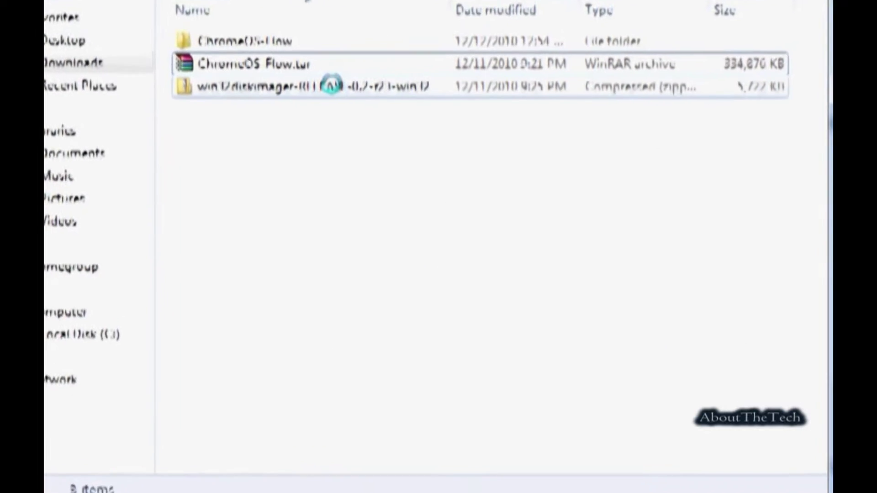
Extract the win32diskimager zip's files into their own folder
right_click(331, 86)
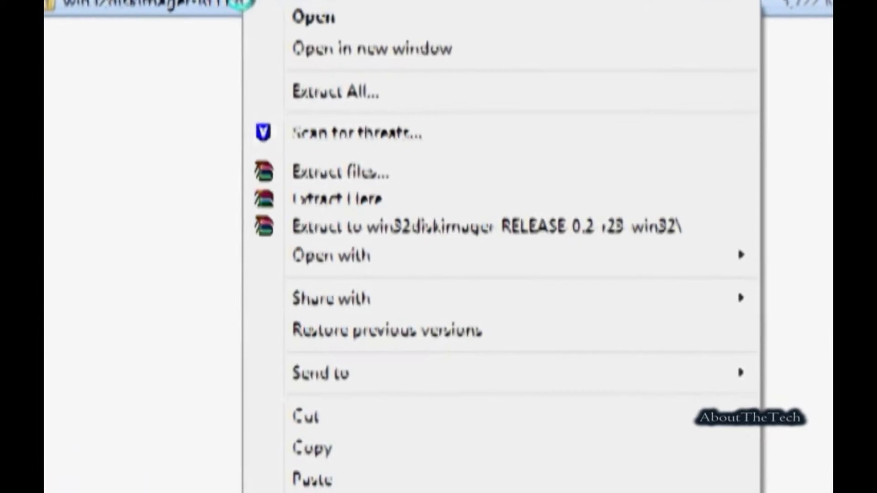
click(191, 55)
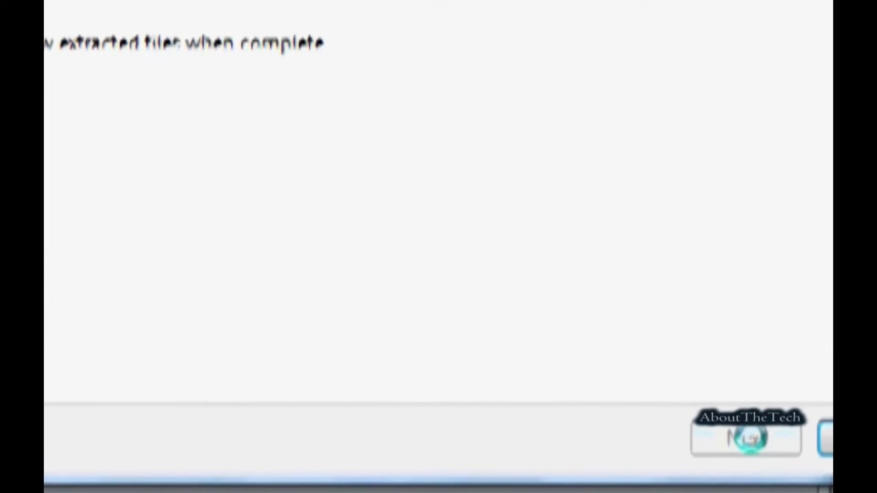
click(748, 438)
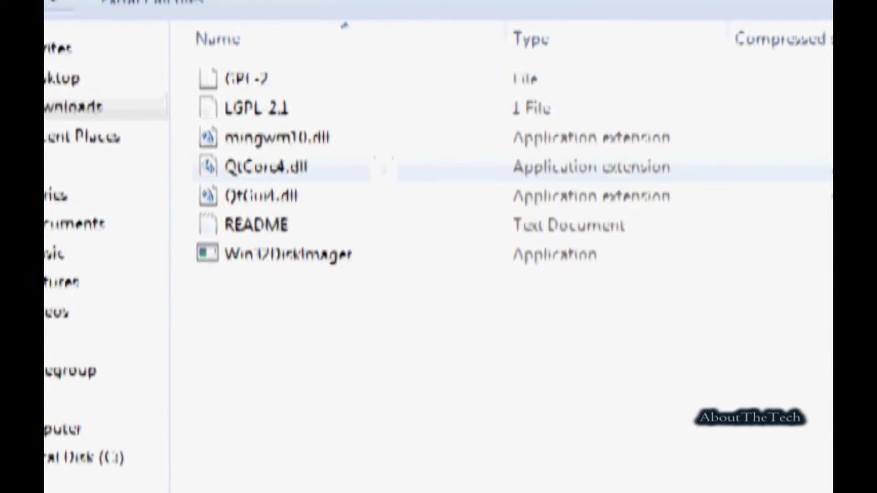
Launch Win32DiskImager, set ChromeOS Flow.img as the image file, and start the write
double_click(361, 107)
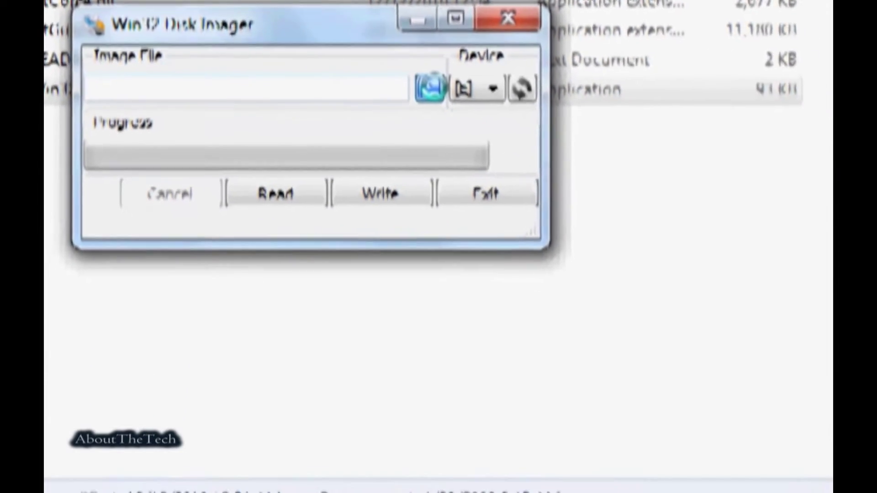
click(431, 87)
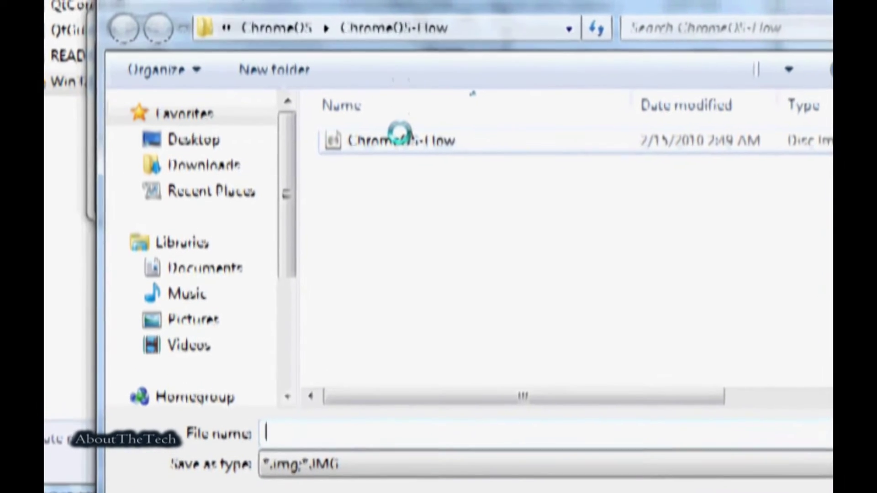
double_click(413, 140)
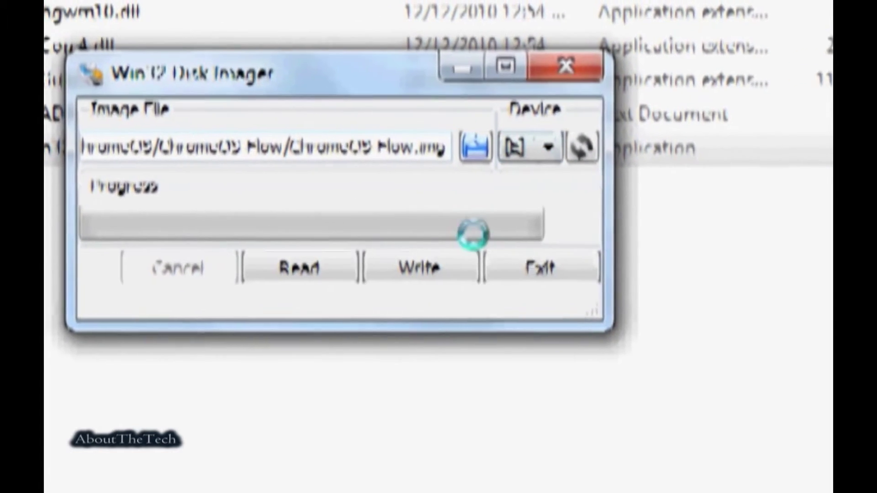
click(315, 272)
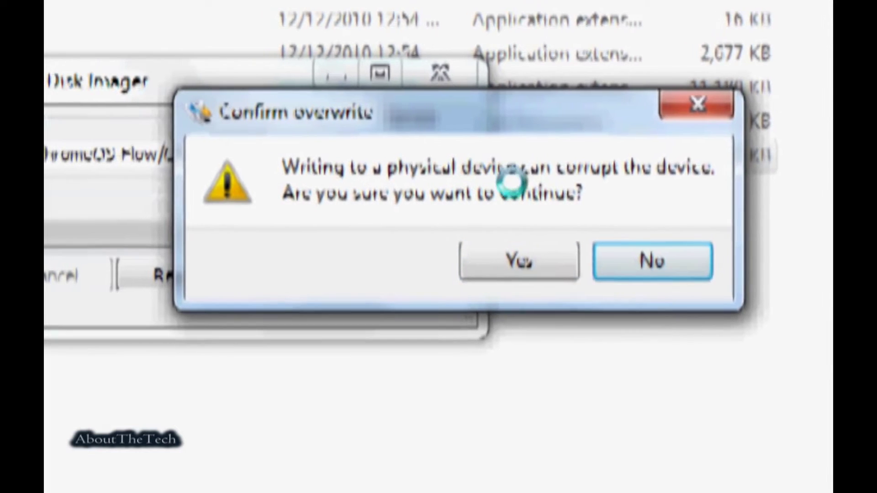
Accept the overwrite warning so the Flow image writes to the USB drive
click(544, 258)
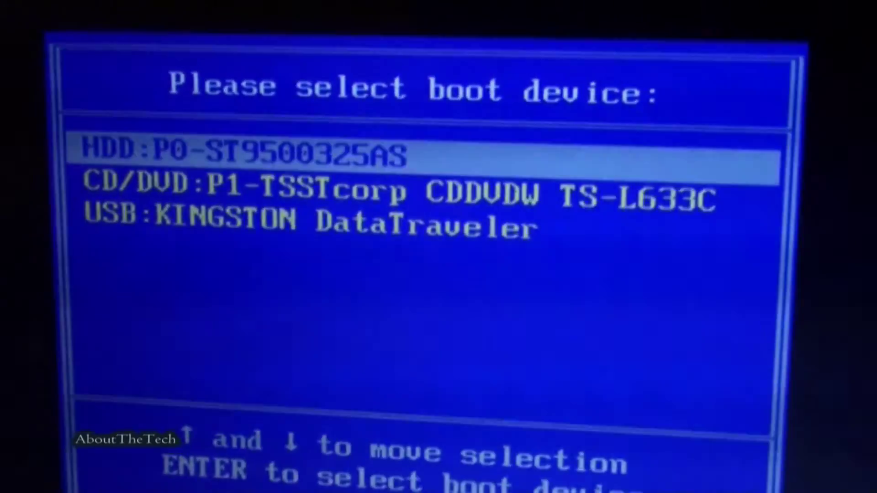
Highlight USB KINGSTON DataTraveler as the boot device in the boot menu
key(Down)
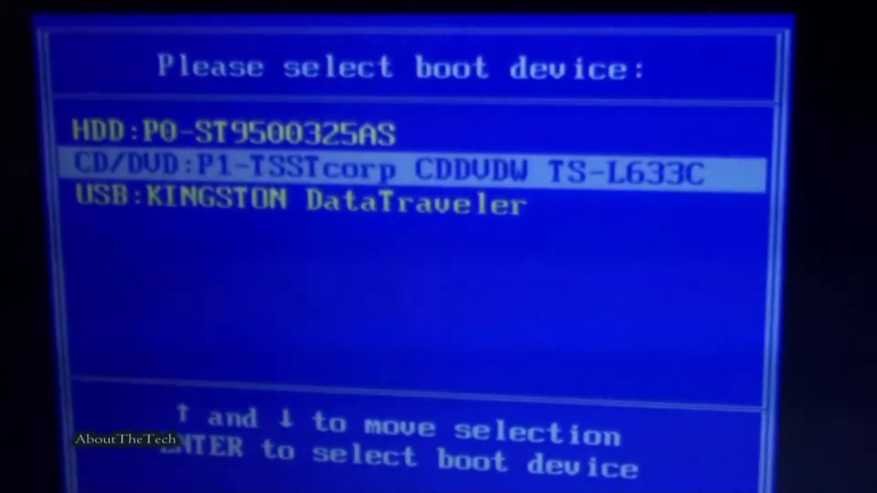
key(Up)
key(Down)
key(Down)
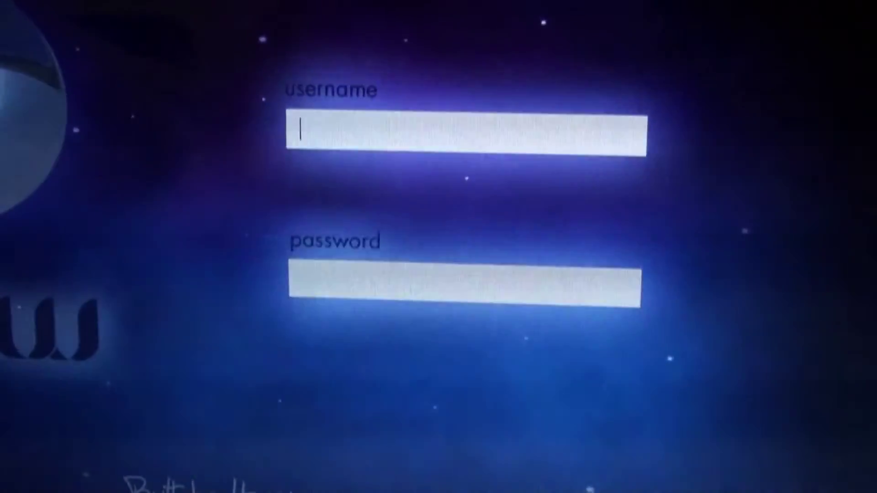
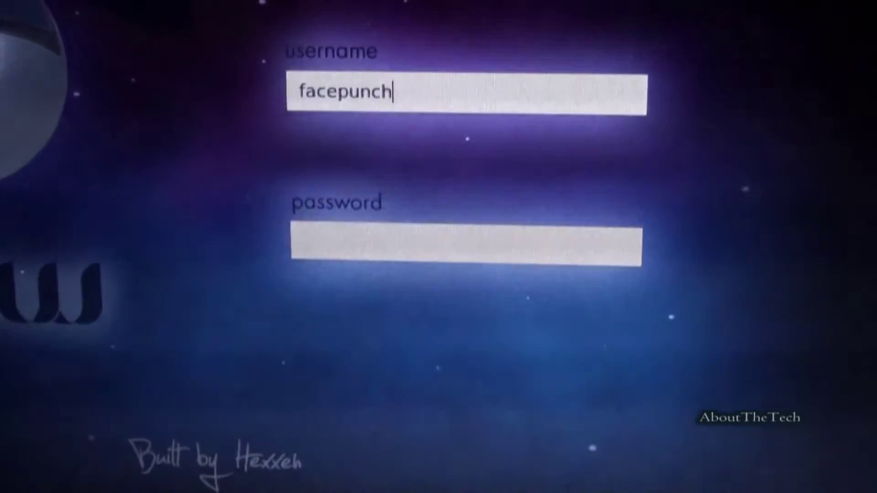
Enter the account's e-mail and password on the Flow login screen and submit
key(Tab)
text(**)
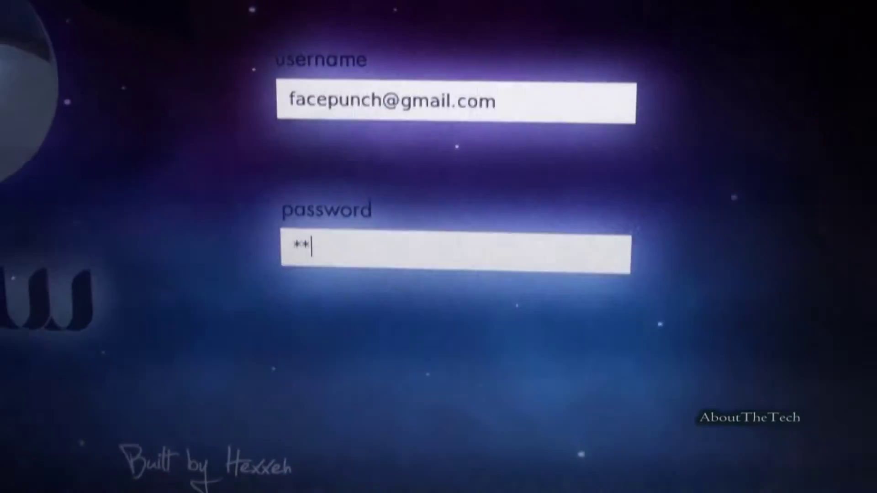
text(***)
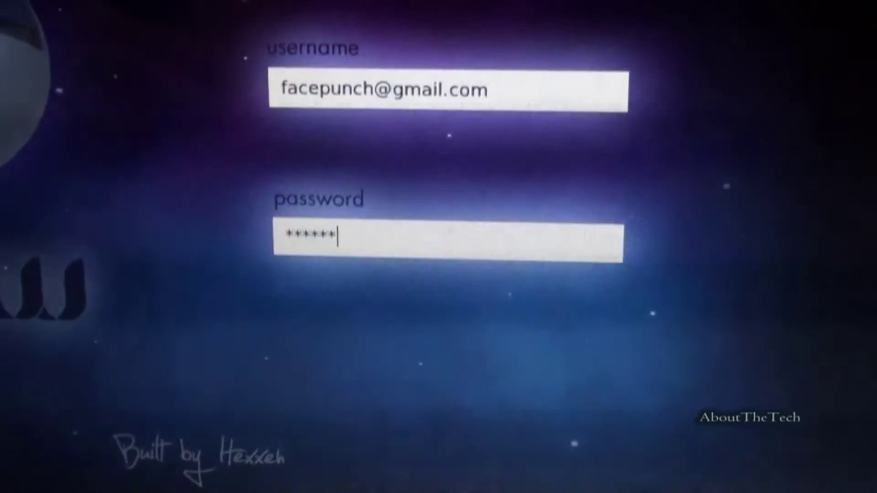
text(*)
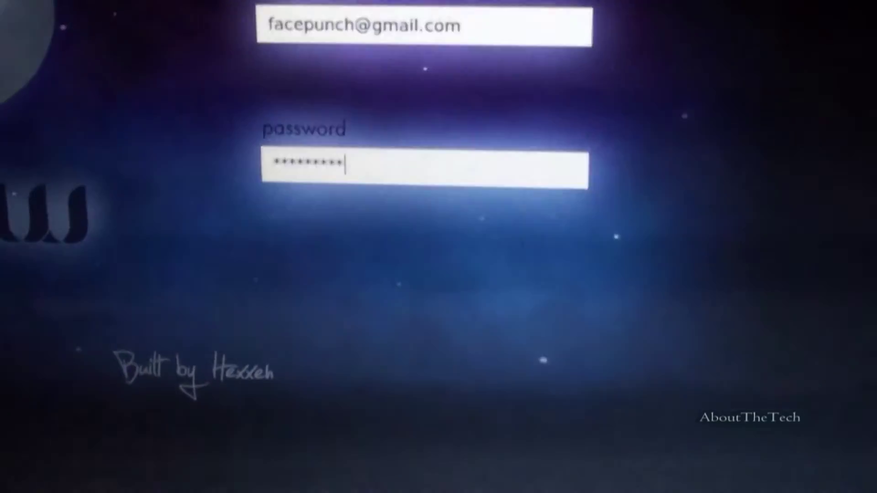
key(Return)
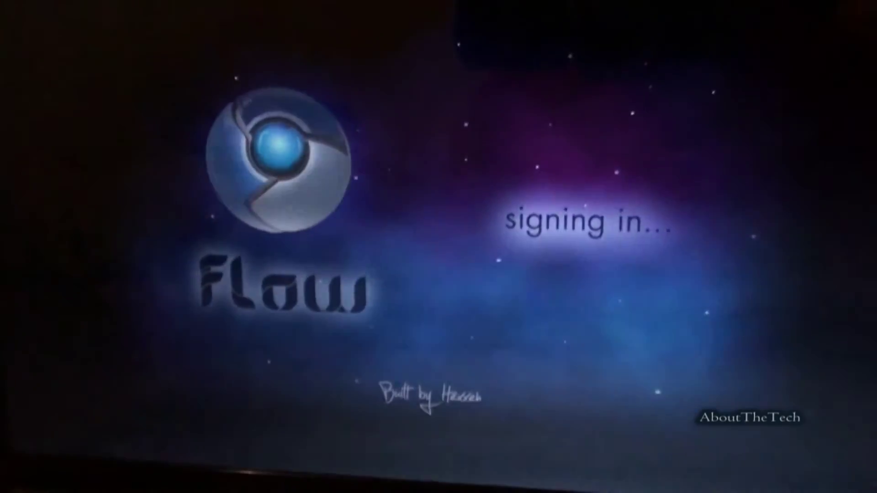